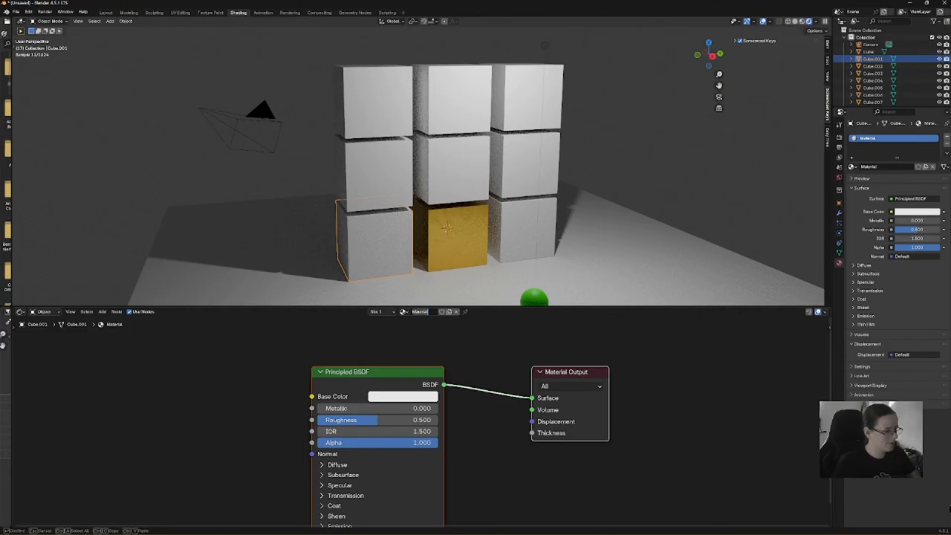
# Rename the selected cube's material to Green
pyautogui.press('BackSpace')
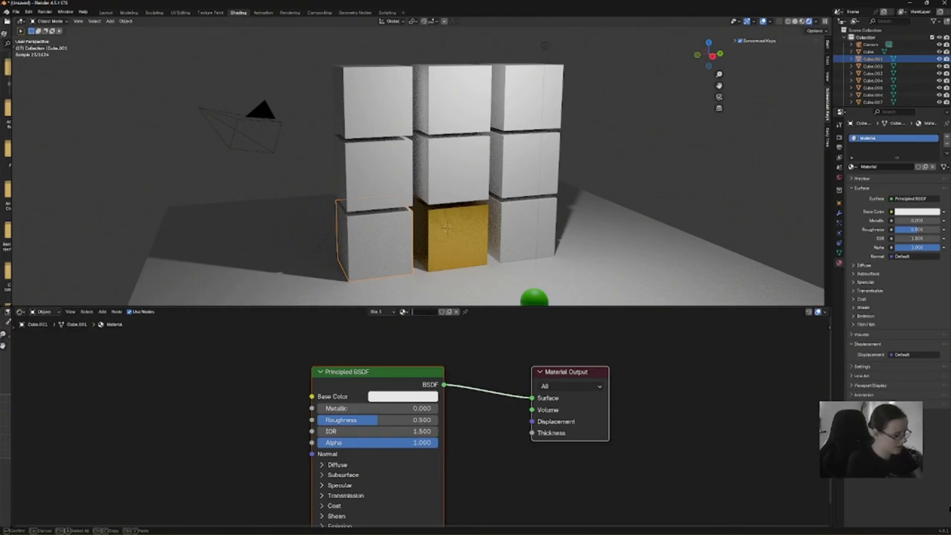
pyautogui.write('Green')
pyautogui.press('Return')
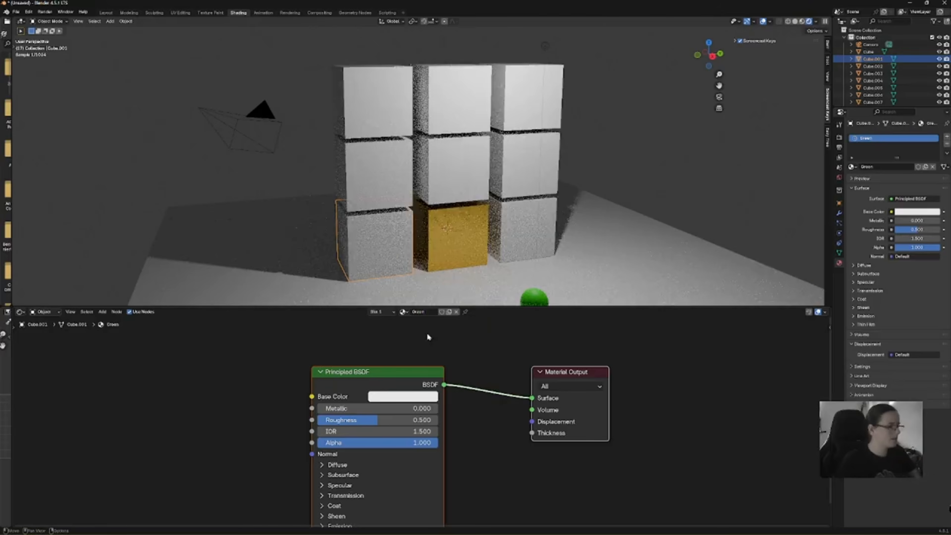
# Move the Principled BSDF and Material Output nodes together to free space in front of the shader inputs
pyautogui.click(429, 374)
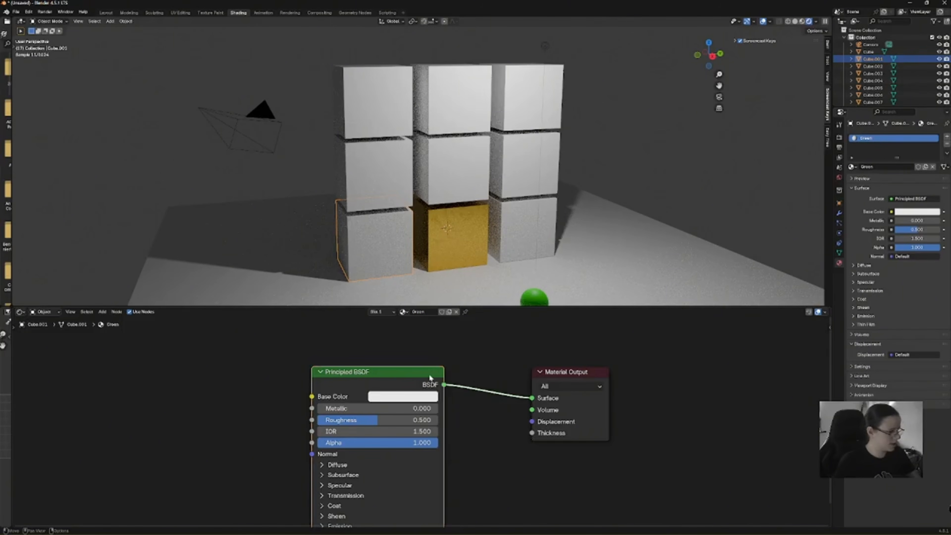
pyautogui.keyDown('shift'); pyautogui.click(577, 373); pyautogui.keyUp('shift')
pyautogui.moveTo(434, 374); pyautogui.dragTo(606, 335)
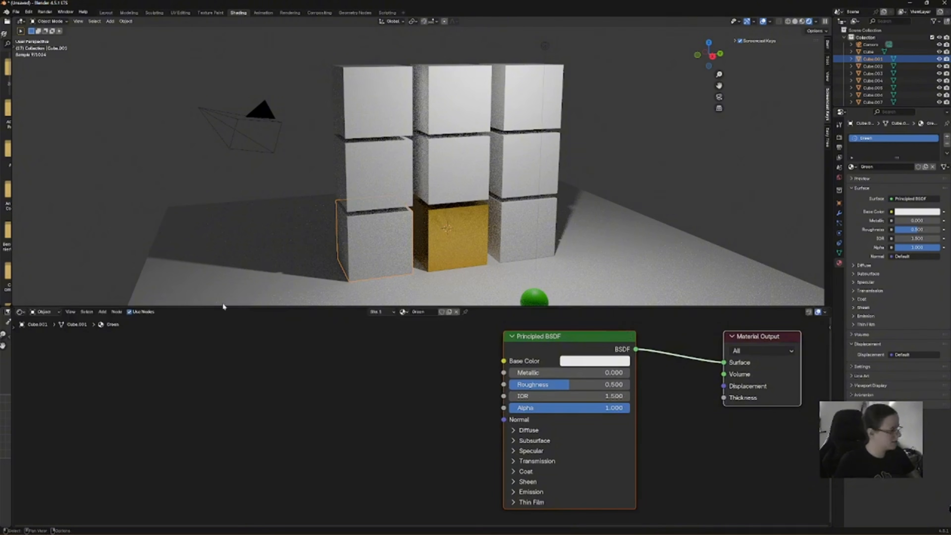
# Add a Color Ramp node before the Principled BSDF and connect its Color output to Base Color
pyautogui.click(103, 311)
pyautogui.moveTo(122, 322)
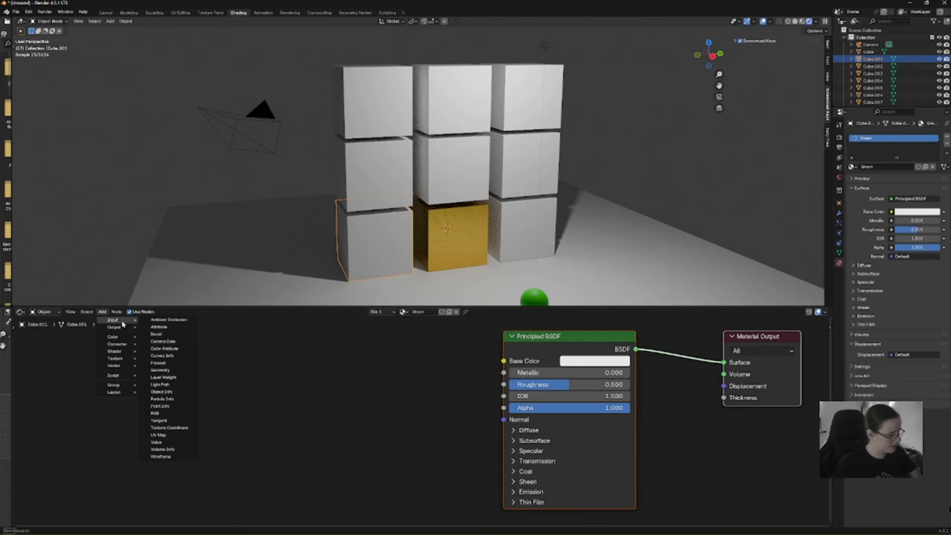
pyautogui.write('col')
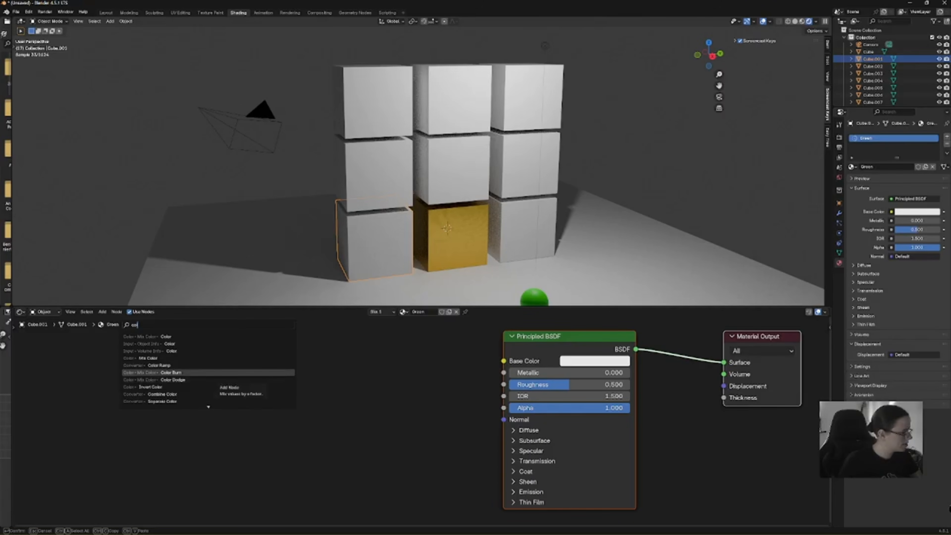
pyautogui.write('o')
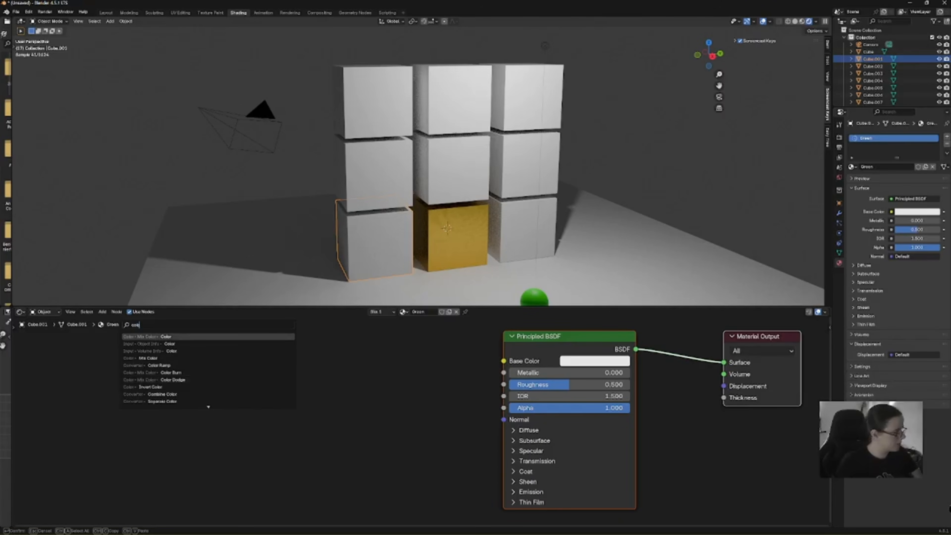
pyautogui.press('Down')
pyautogui.press('Down')
pyautogui.press('Down')
pyautogui.press('Down')
pyautogui.press('Return')
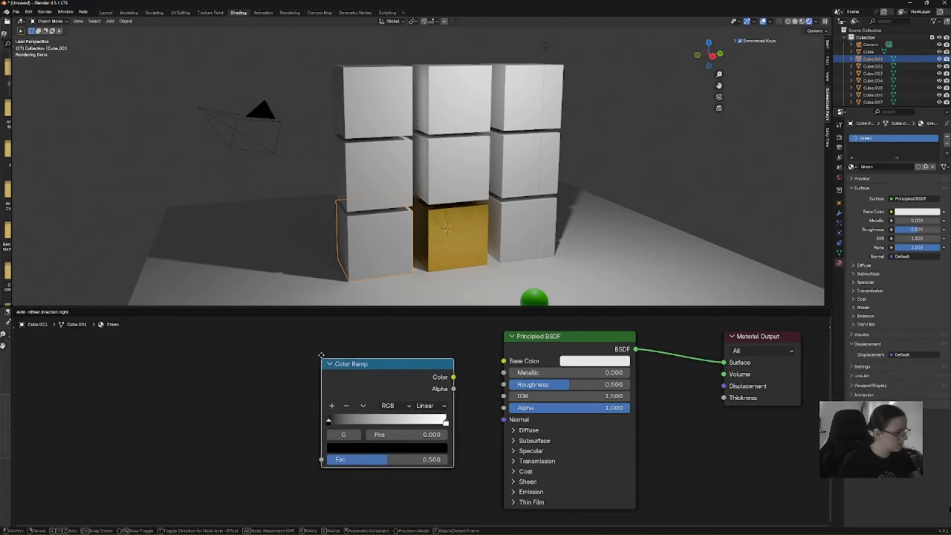
pyautogui.click(316, 349)
pyautogui.moveTo(449, 372); pyautogui.dragTo(504, 361)
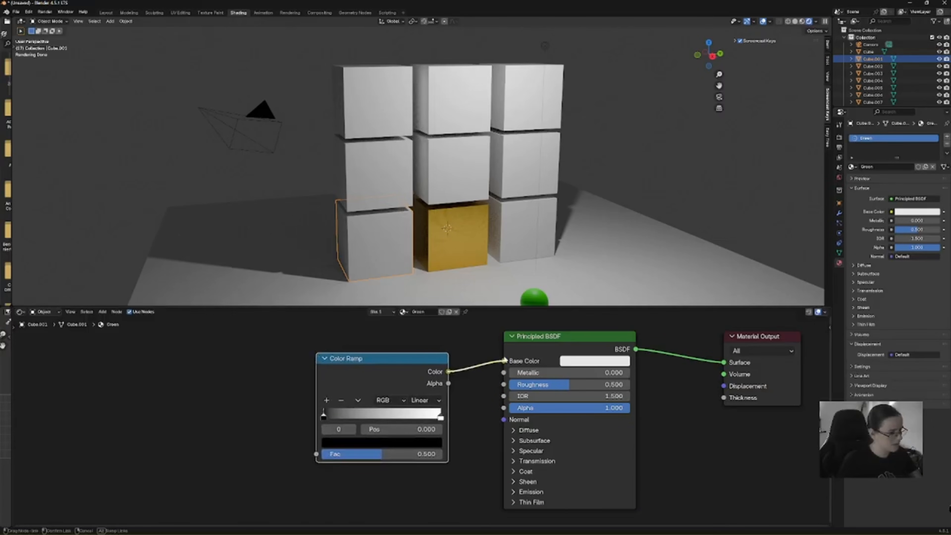
pyautogui.moveTo(442, 362); pyautogui.dragTo(425, 355)
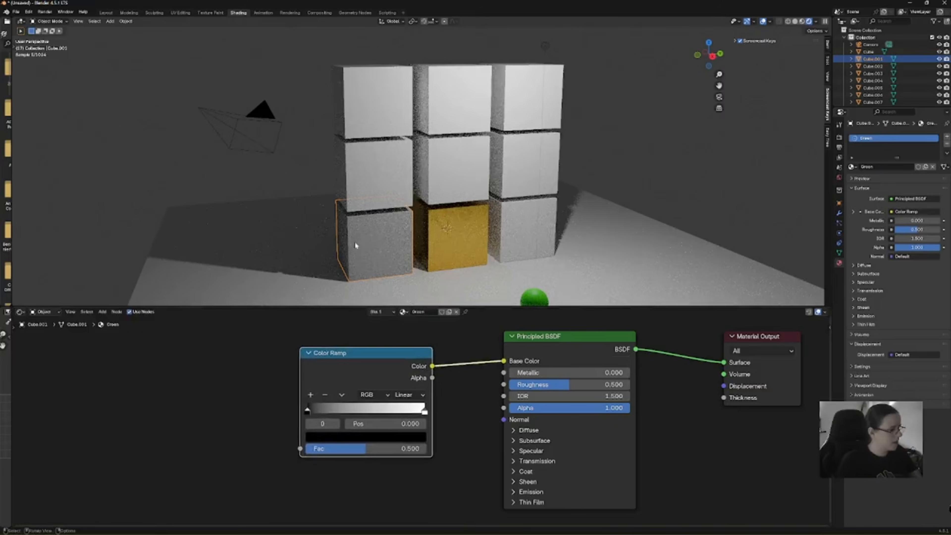
# Add a stop at position 0.5 on the Color Ramp and color it bright green with hue 0.331 and saturation 1
pyautogui.scroll(3, 356, 242)
pyautogui.keyDown('shift'); pyautogui.moveTo(360, 245); pyautogui.dragTo(376, 111, button='middle'); pyautogui.keyUp('shift')
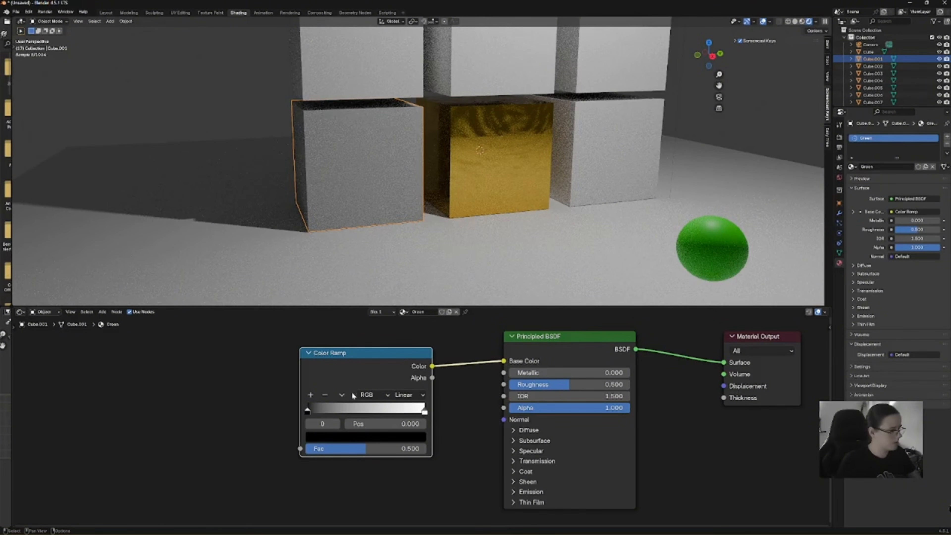
pyautogui.click(311, 394)
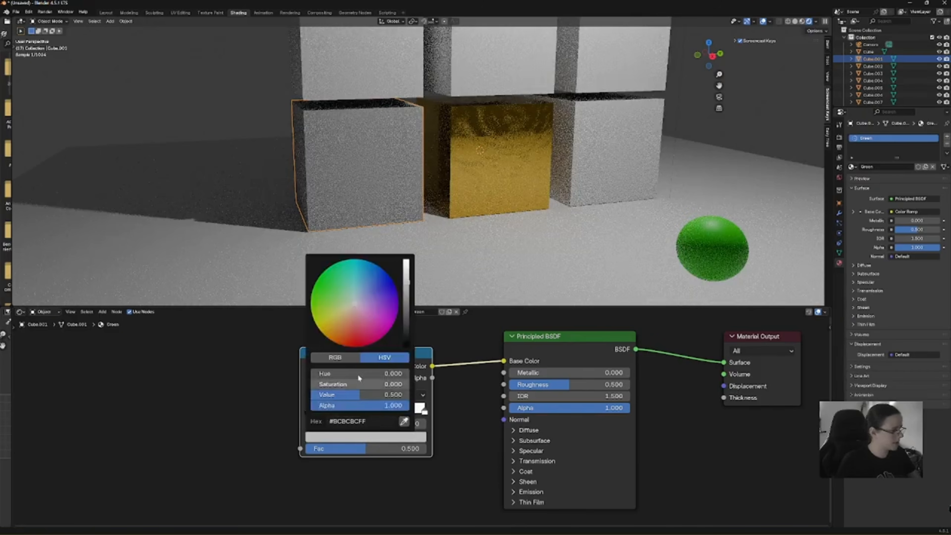
pyautogui.click(368, 439)
pyautogui.moveTo(354, 304); pyautogui.dragTo(313, 286)
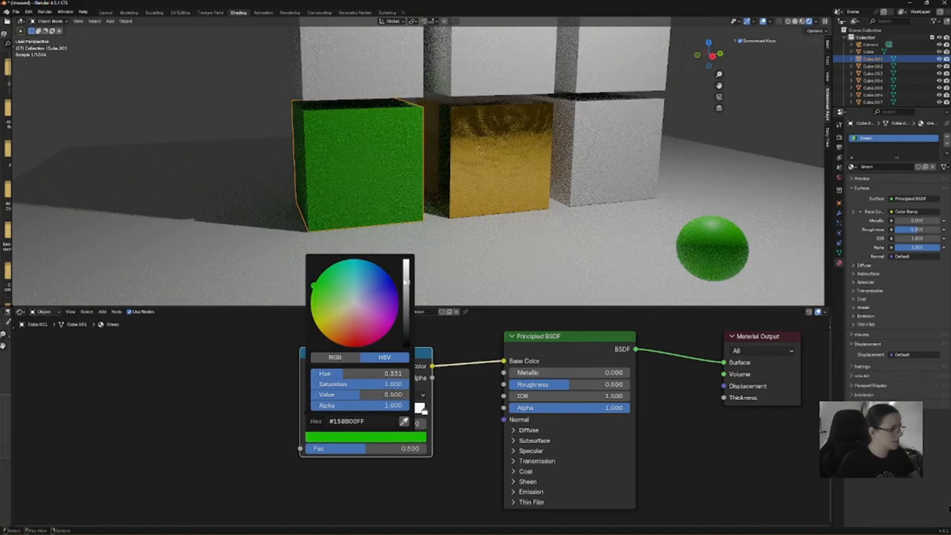
pyautogui.moveTo(407, 284); pyautogui.dragTo(406, 259)
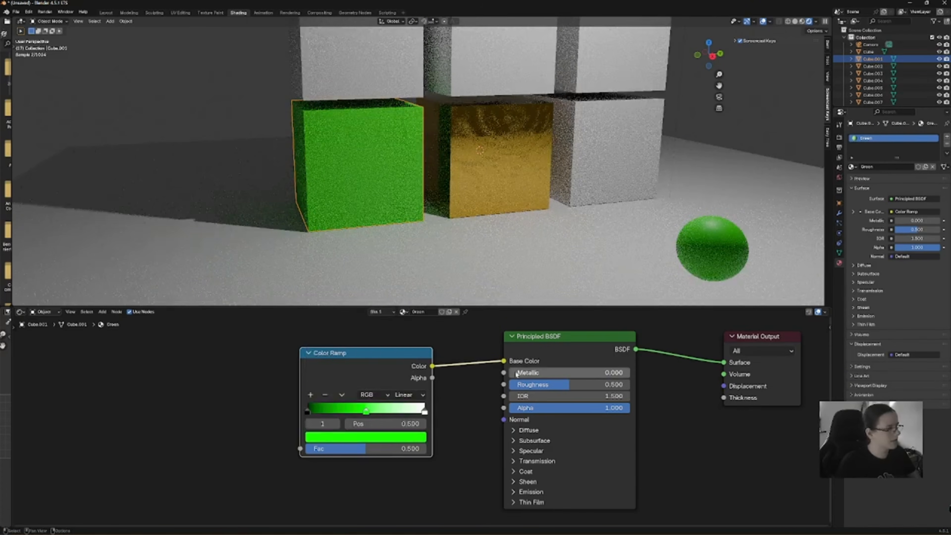
# Set the Principled BSDF's Metallic to 1 and Roughness to 0
pyautogui.moveTo(517, 374)
pyautogui.mouseDown()
pyautogui.moveTo(560, 375)
pyautogui.moveTo(549, 389)
pyautogui.moveTo(528, 386)
pyautogui.mouseUp()
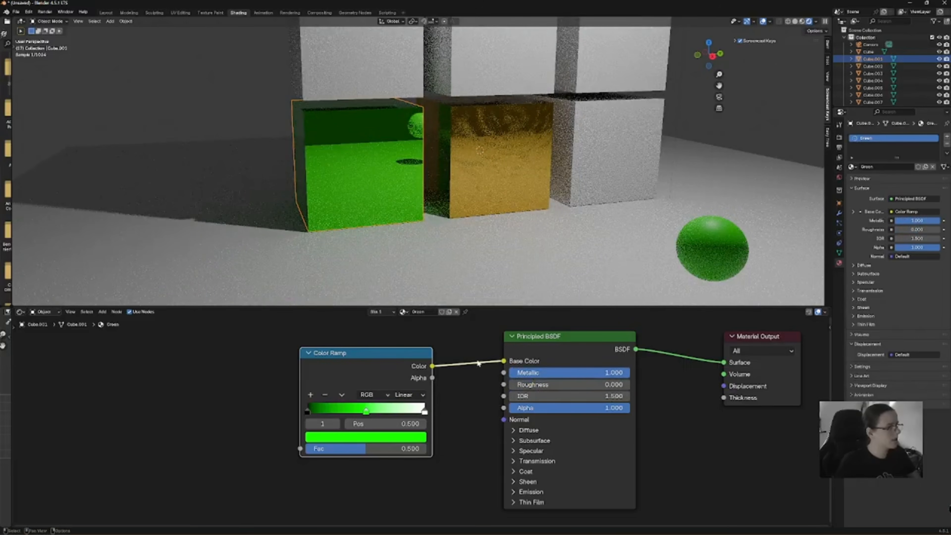
pyautogui.moveTo(404, 180); pyautogui.dragTo(497, 126, button='middle')
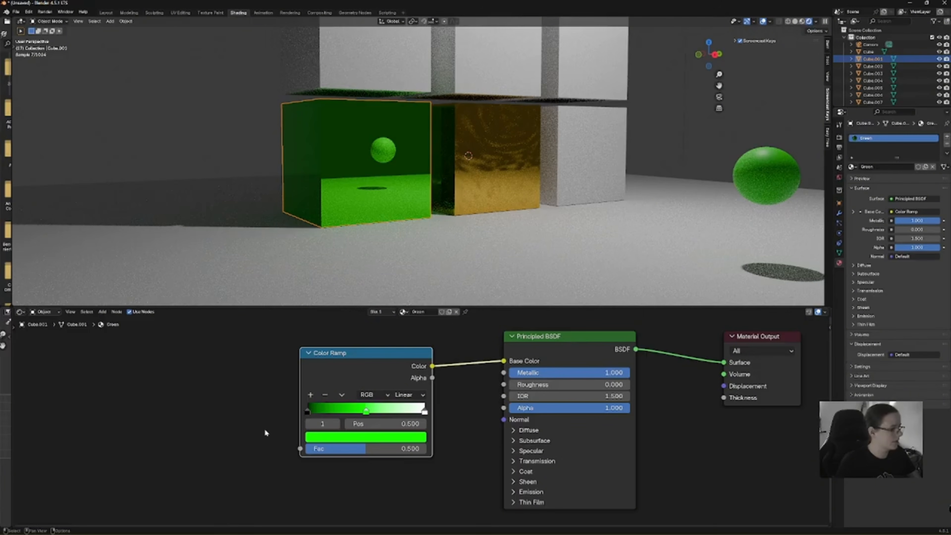
# Add a Voronoi Texture node before the Color Ramp and connect its Color output to the ramp's Fac input
pyautogui.click(102, 312)
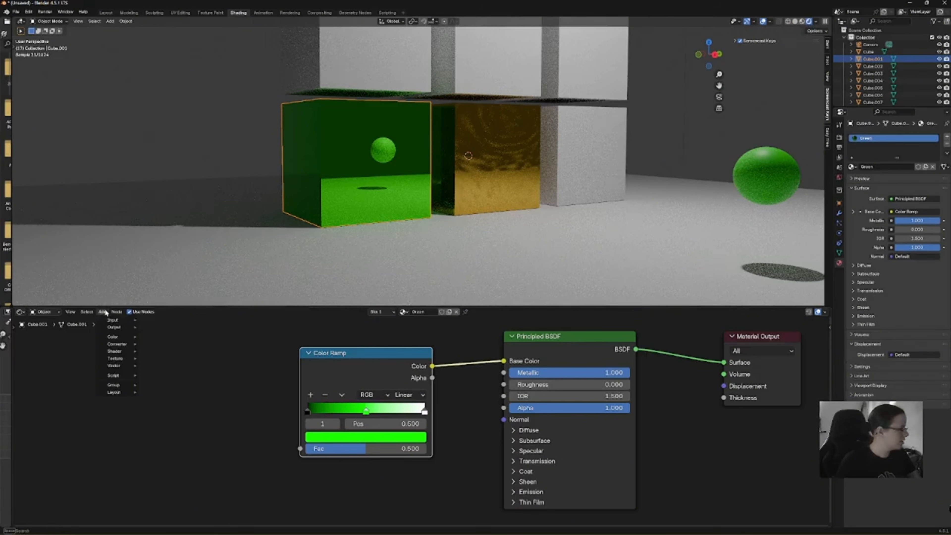
pyautogui.moveTo(123, 361)
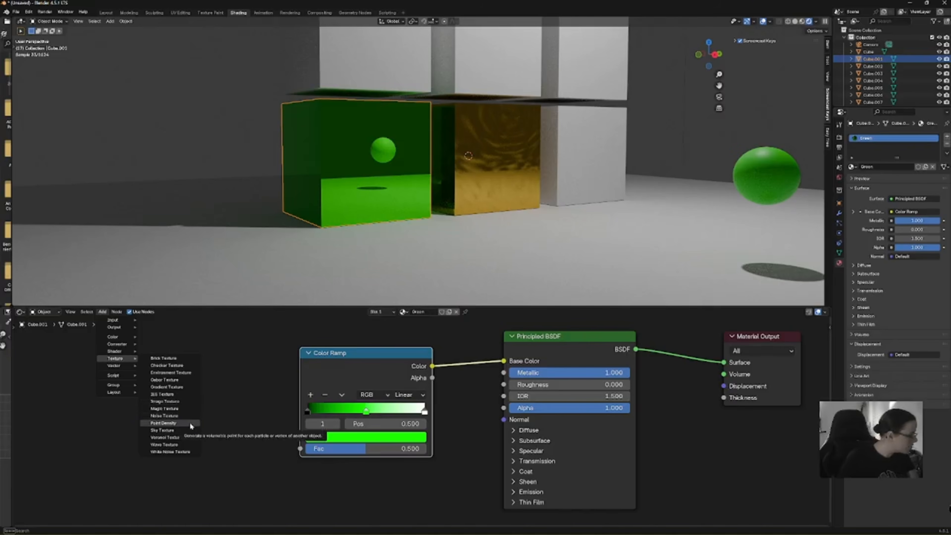
pyautogui.click(194, 438)
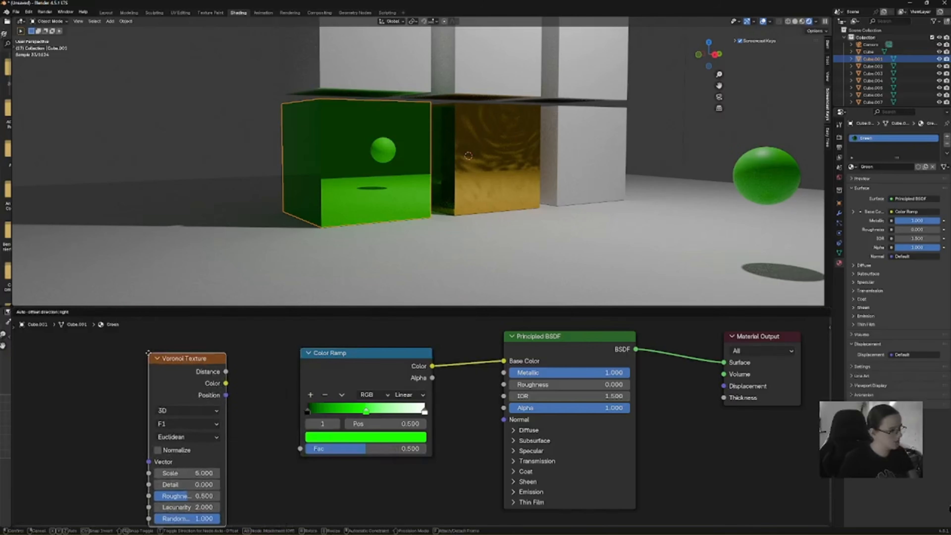
pyautogui.click(239, 386)
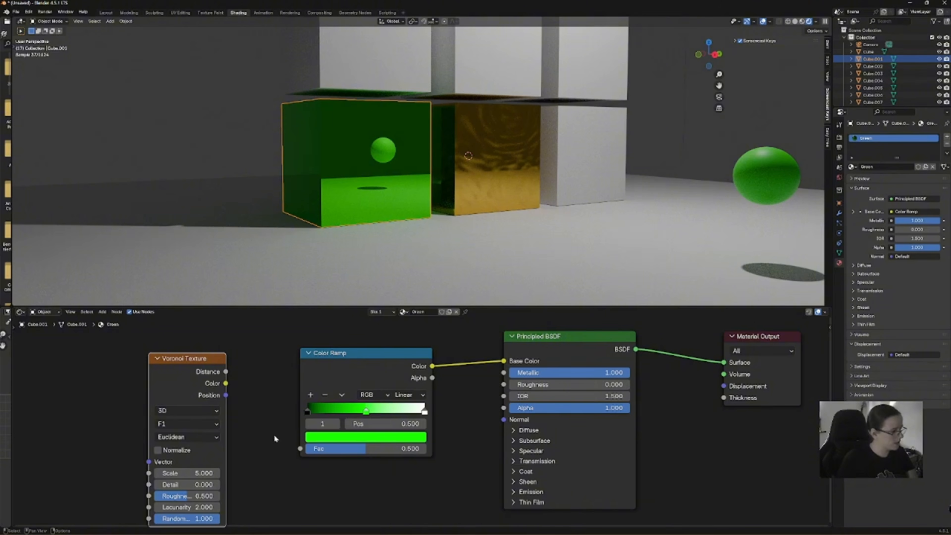
pyautogui.moveTo(226, 383); pyautogui.dragTo(302, 450)
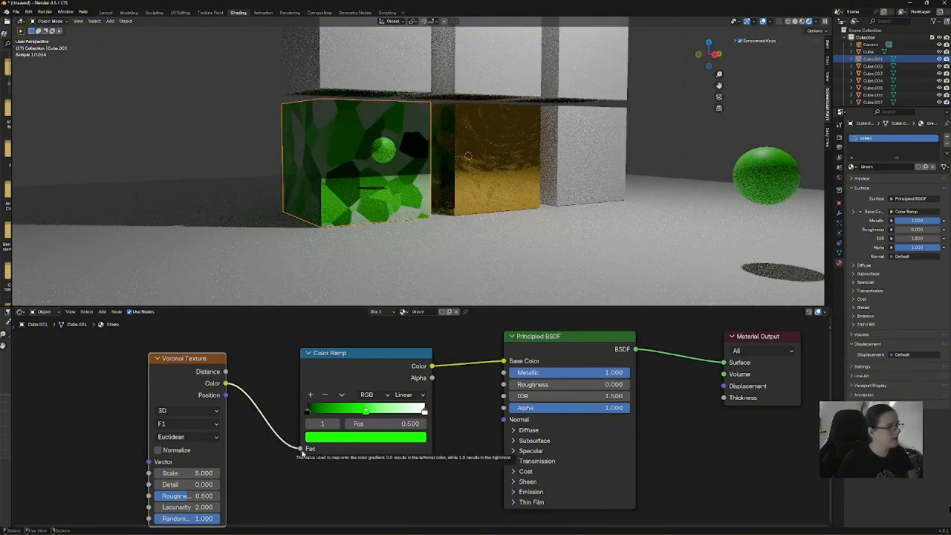
# Move the Voronoi Texture node closer to the Color Ramp and set its Scale to 25.6
pyautogui.scroll(2, 388, 154)
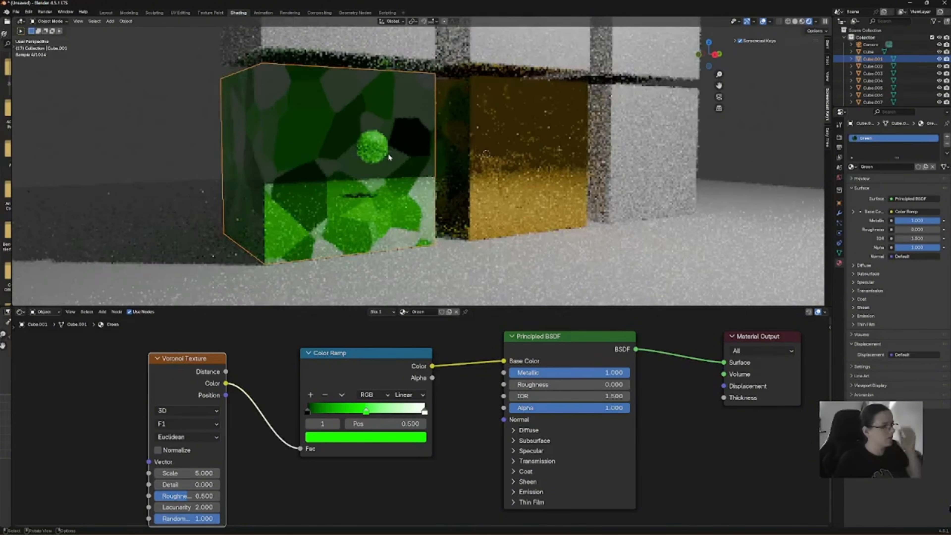
pyautogui.scroll(1, 388, 154)
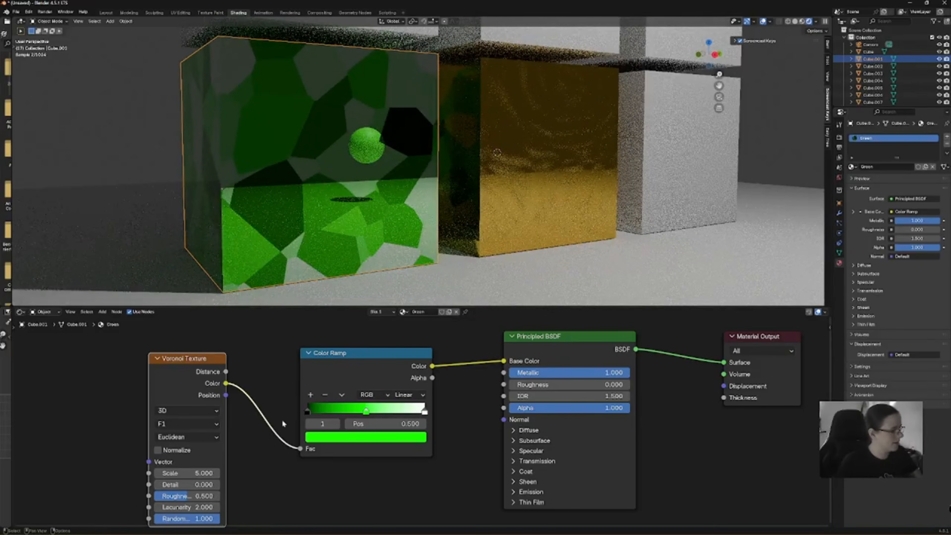
pyautogui.moveTo(217, 359); pyautogui.dragTo(244, 341)
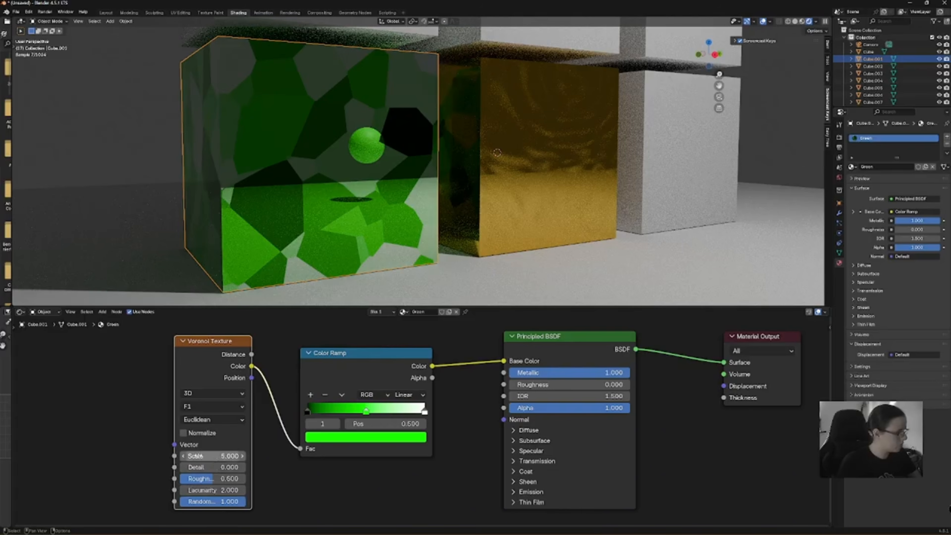
pyautogui.moveTo(195, 456); pyautogui.dragTo(273, 456)
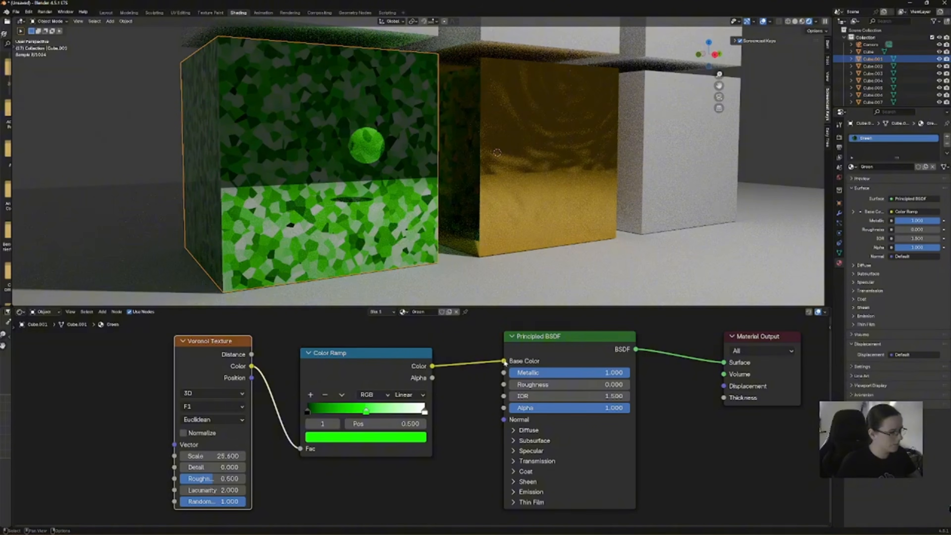
# Try the Color Ramp output on the shader's Roughness and Metallic inputs and return it to Base Color
pyautogui.moveTo(504, 361); pyautogui.dragTo(504, 385)
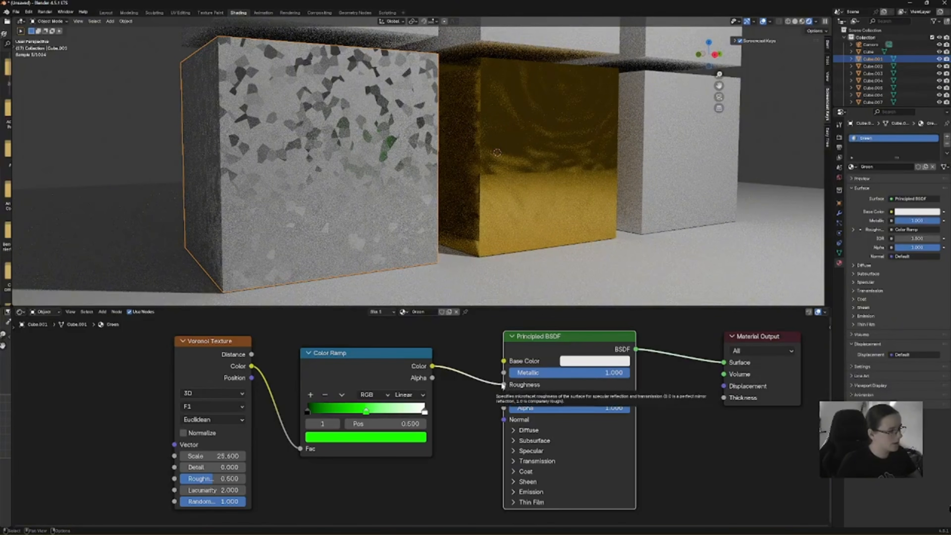
pyautogui.moveTo(504, 385); pyautogui.dragTo(504, 373)
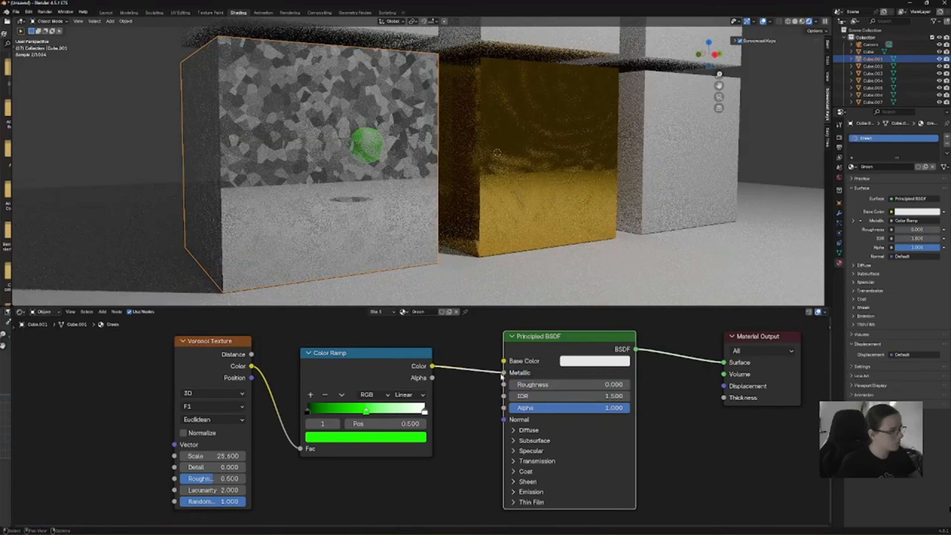
pyautogui.moveTo(504, 372); pyautogui.dragTo(503, 361)
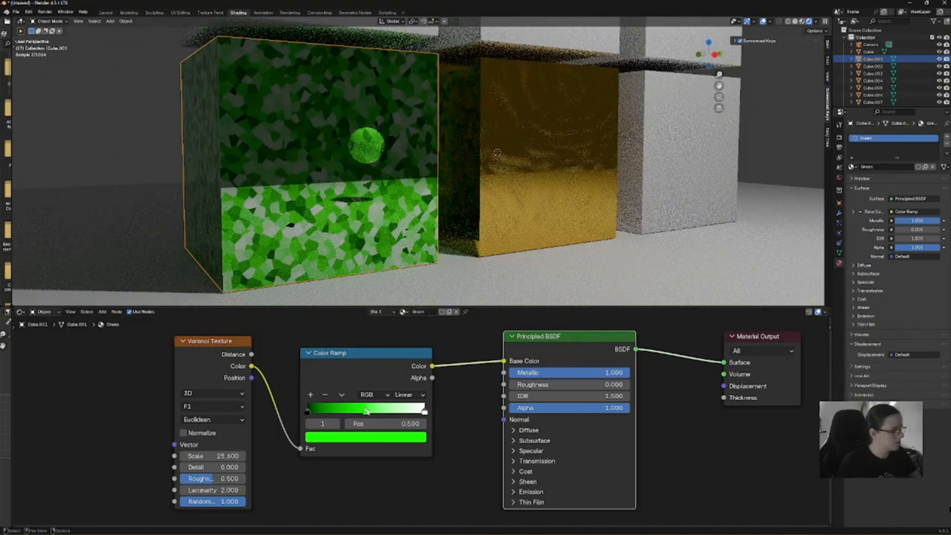
# Move the Color Ramp's green stop to position 0.699 and set the Voronoi Texture's Roughness to 1
pyautogui.moveTo(366, 411); pyautogui.dragTo(390, 409)
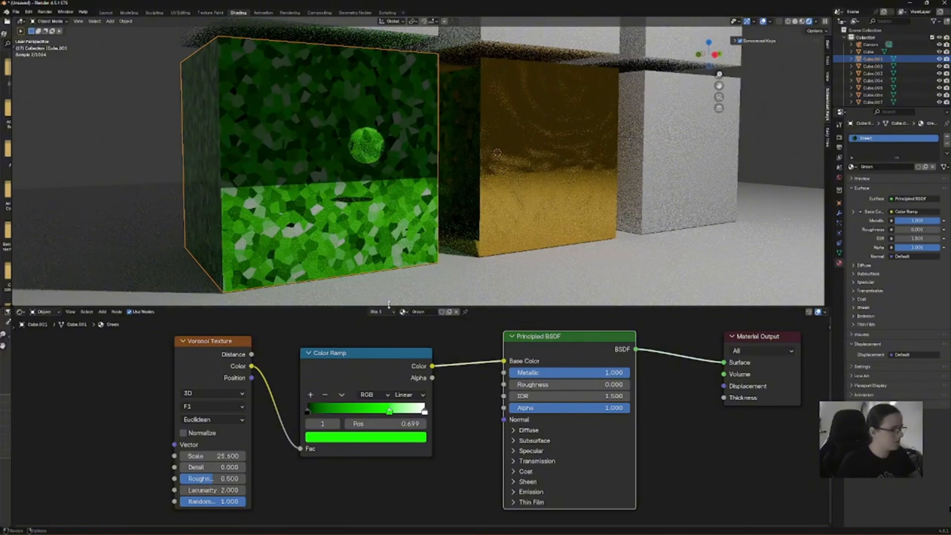
pyautogui.moveTo(212, 478); pyautogui.dragTo(248, 480)
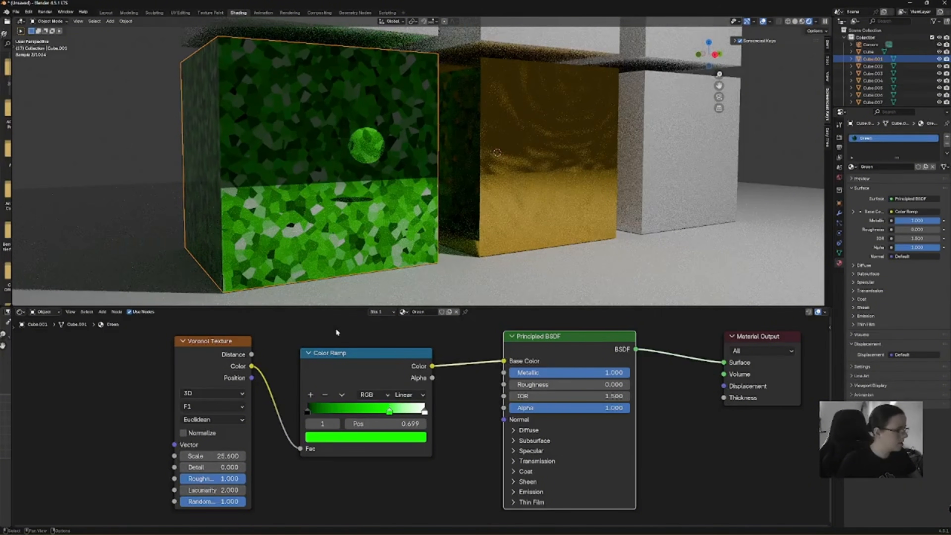
# Move the Voronoi Texture and Color Ramp nodes away from the Principled BSDF and add a Bump node
pyautogui.moveTo(242, 343); pyautogui.dragTo(146, 341)
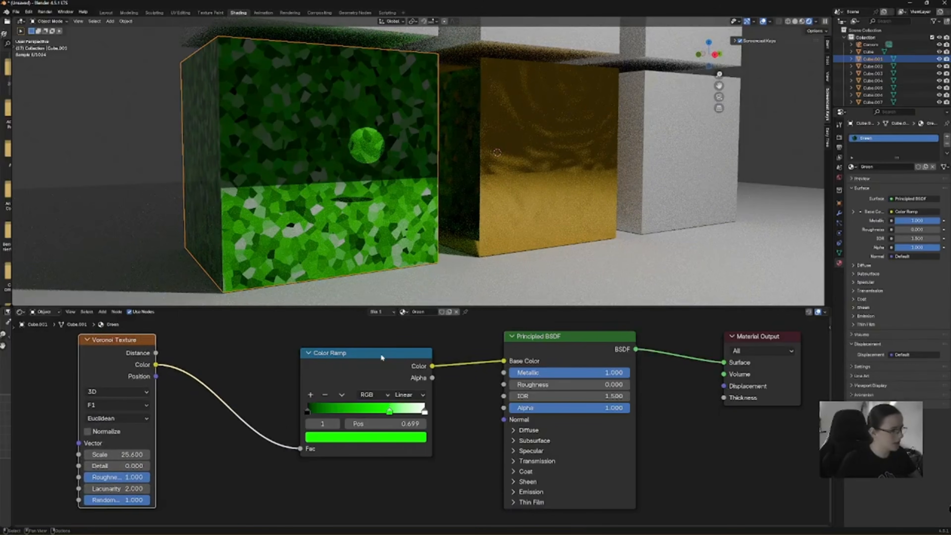
pyautogui.moveTo(381, 354); pyautogui.dragTo(254, 343)
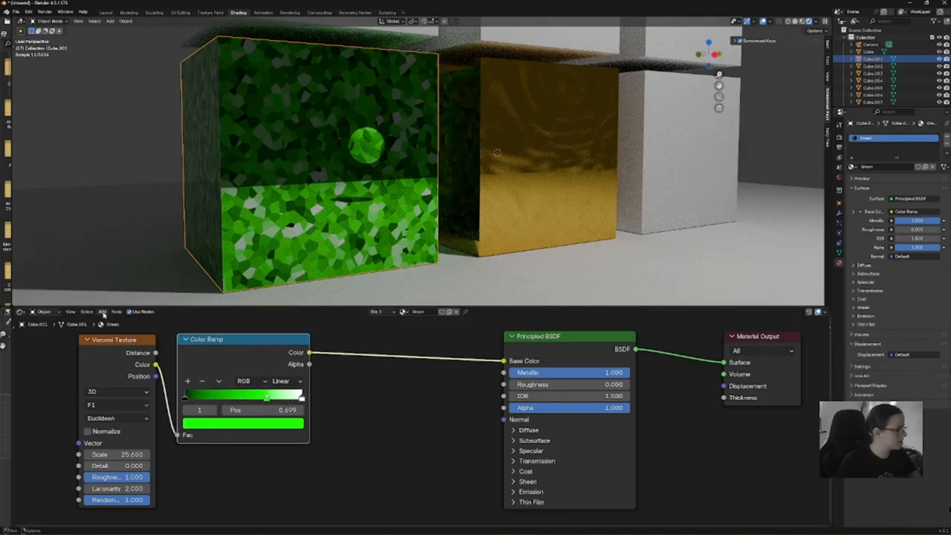
pyautogui.click(103, 313)
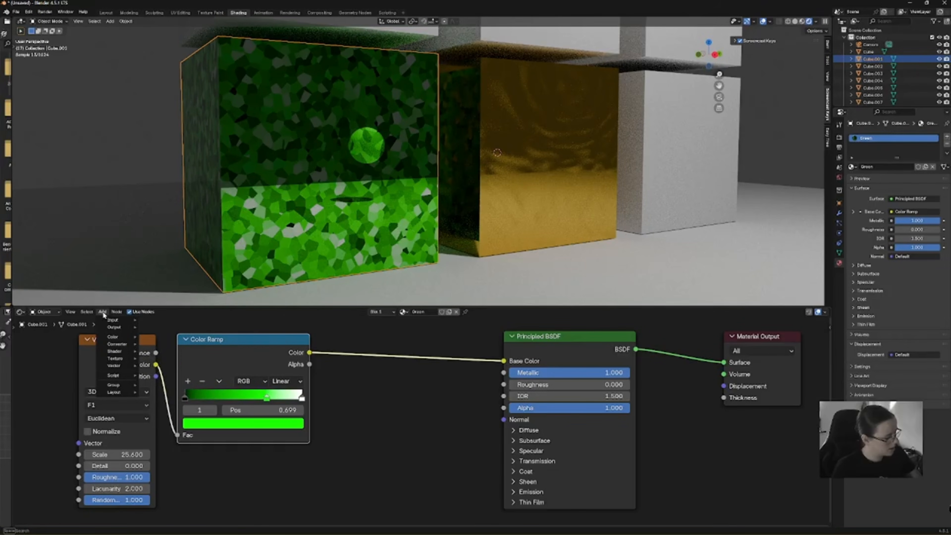
pyautogui.write('bum')
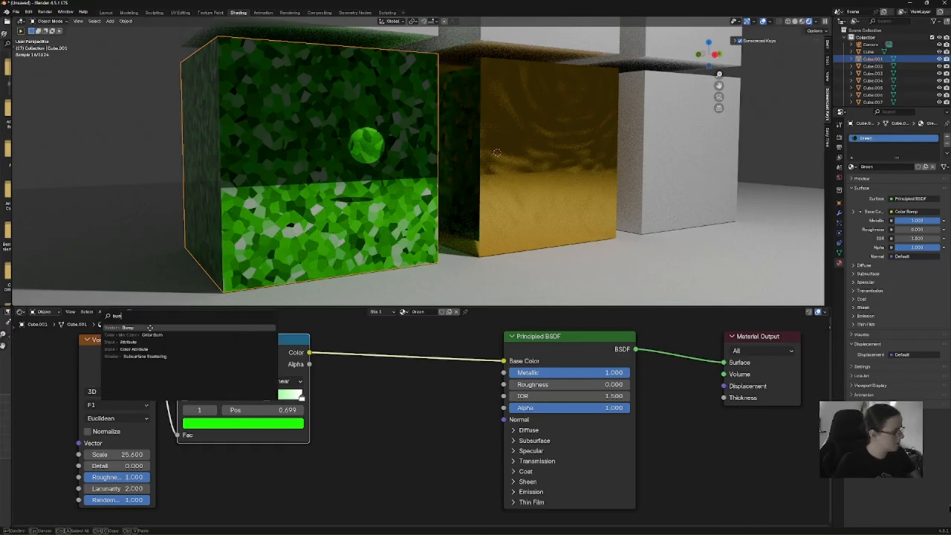
pyautogui.click(150, 327)
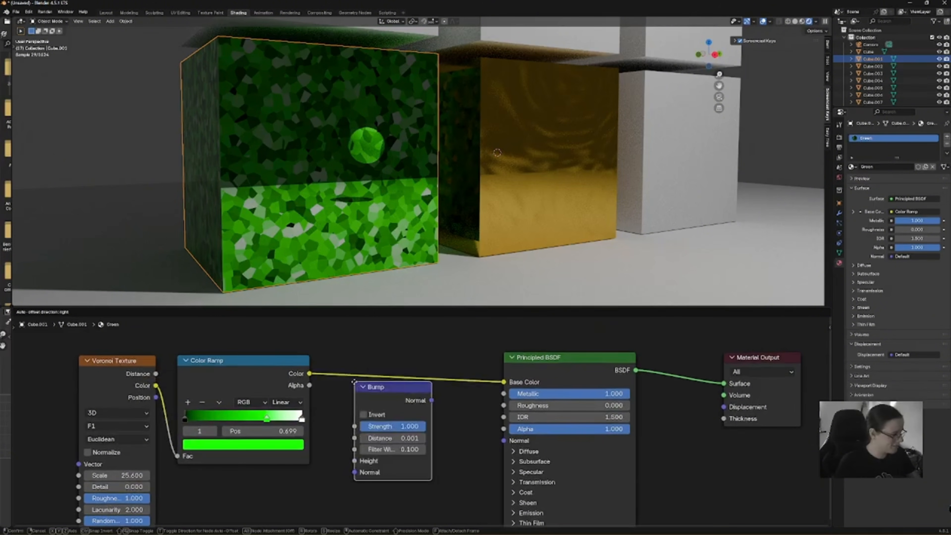
# Try the Bump node between the Color Ramp and the shader's Base Color, then undo its placement and links
pyautogui.click(365, 349)
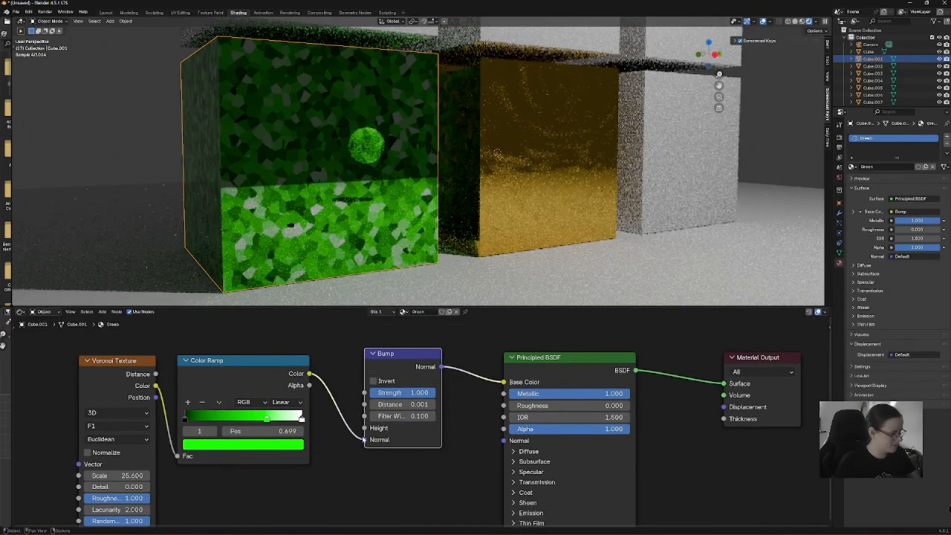
pyautogui.moveTo(364, 440); pyautogui.dragTo(365, 428)
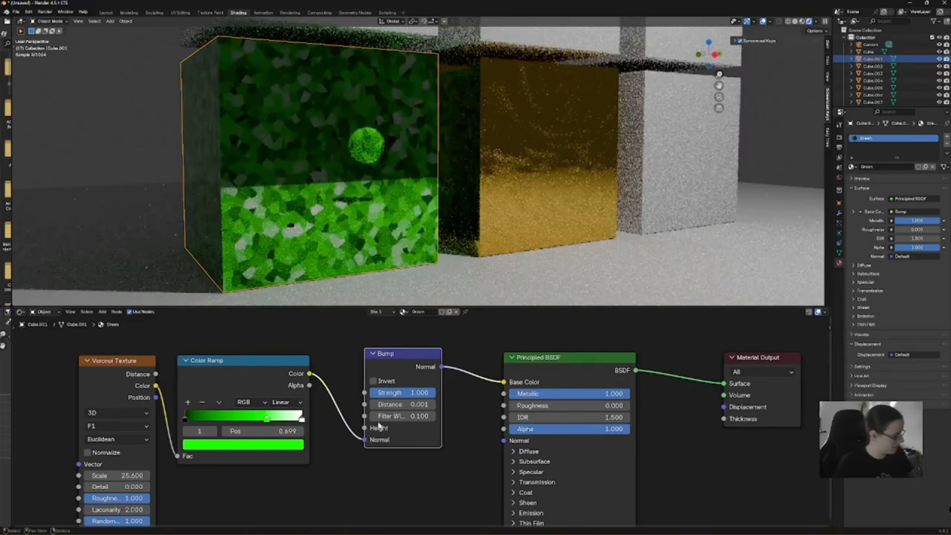
pyautogui.hotkey('ctrl', 'z')
pyautogui.hotkey('ctrl', 'z')
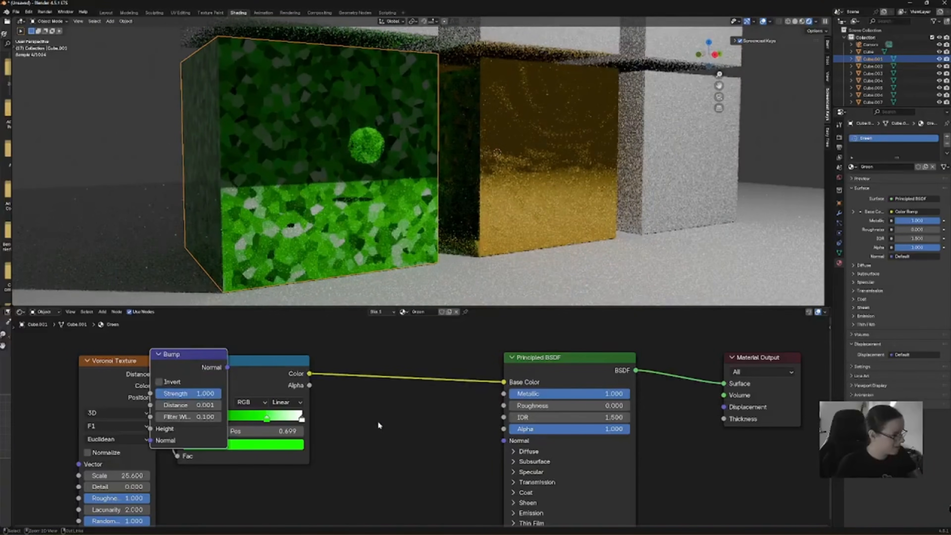
# Insert the Bump node between the Voronoi Texture and Color Ramp, feeding the Voronoi Color output into the Bump's Height input
pyautogui.moveTo(270, 360); pyautogui.dragTo(426, 369)
pyautogui.moveTo(212, 358); pyautogui.dragTo(251, 374)
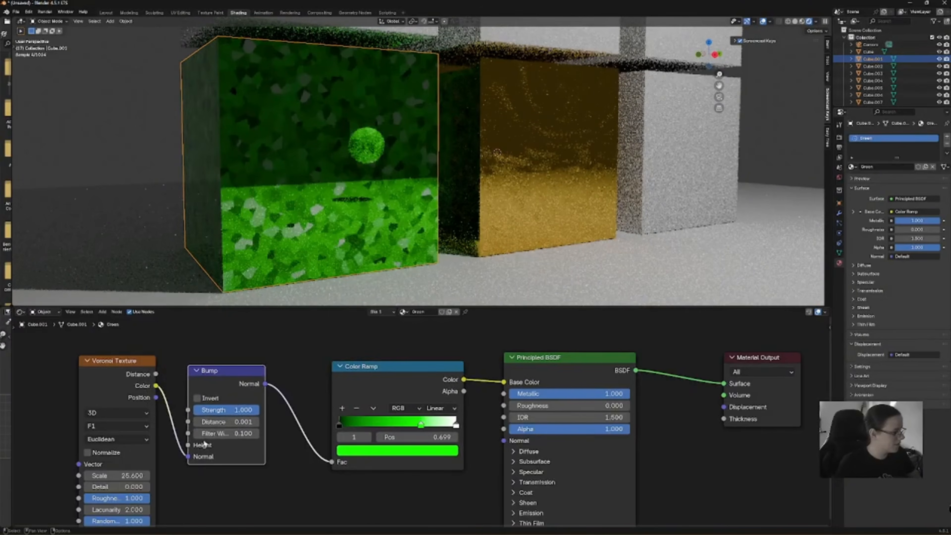
pyautogui.moveTo(189, 457); pyautogui.dragTo(188, 445)
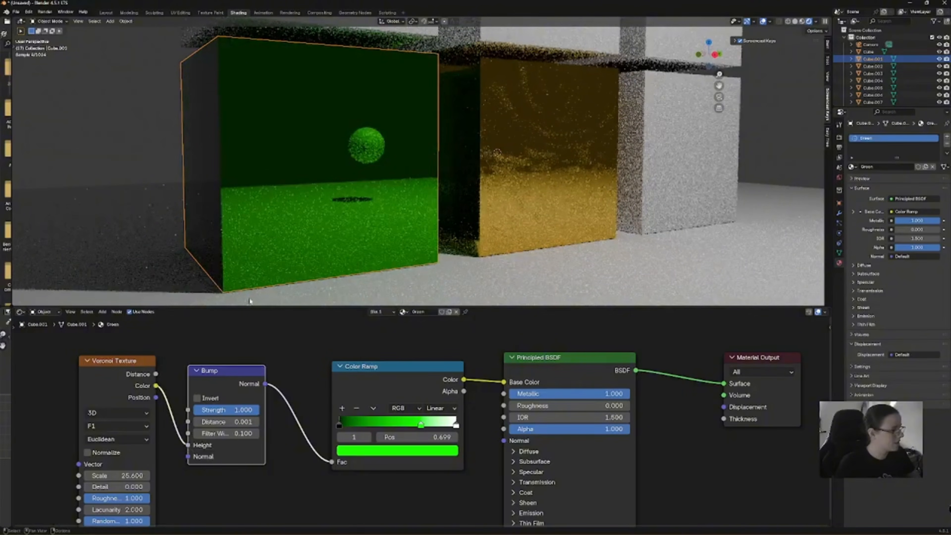
pyautogui.scroll(6, 322, 237)
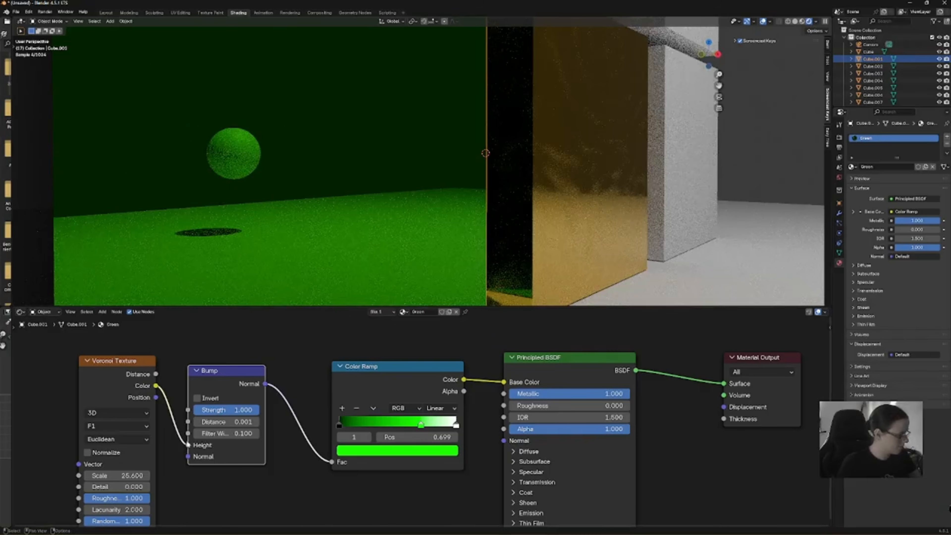
pyautogui.moveTo(189, 445)
pyautogui.mouseDown()
pyautogui.moveTo(188, 410)
pyautogui.moveTo(186, 456)
pyautogui.moveTo(188, 445)
pyautogui.mouseUp()
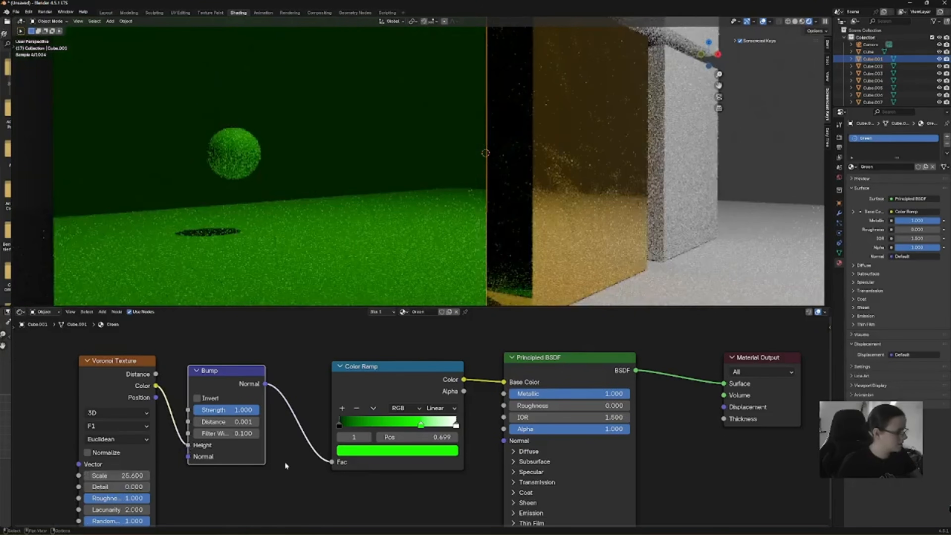
# Reconnect the Color Ramp output from Base Color to Roughness and shift the ramp's stops, placing the black one at 0.299
pyautogui.moveTo(340, 423); pyautogui.dragTo(391, 428)
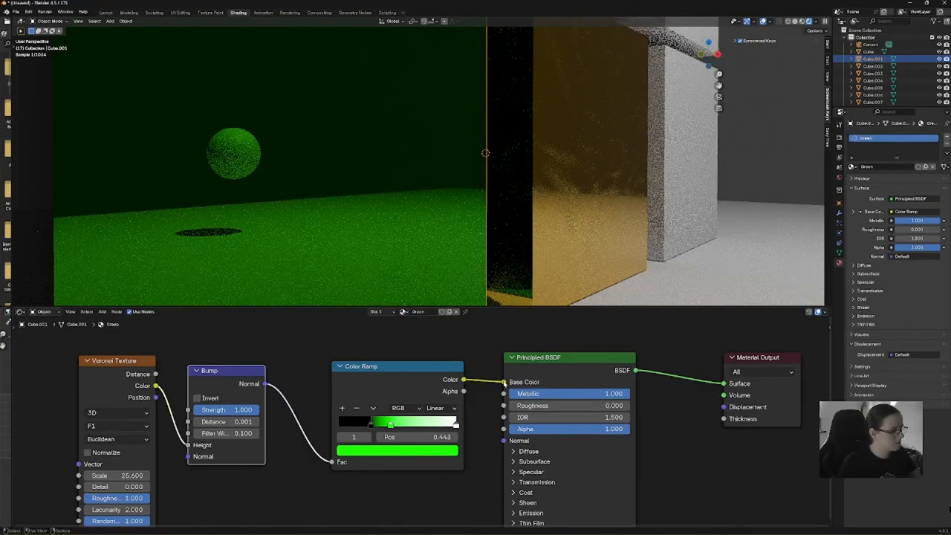
pyautogui.moveTo(504, 381); pyautogui.dragTo(502, 407)
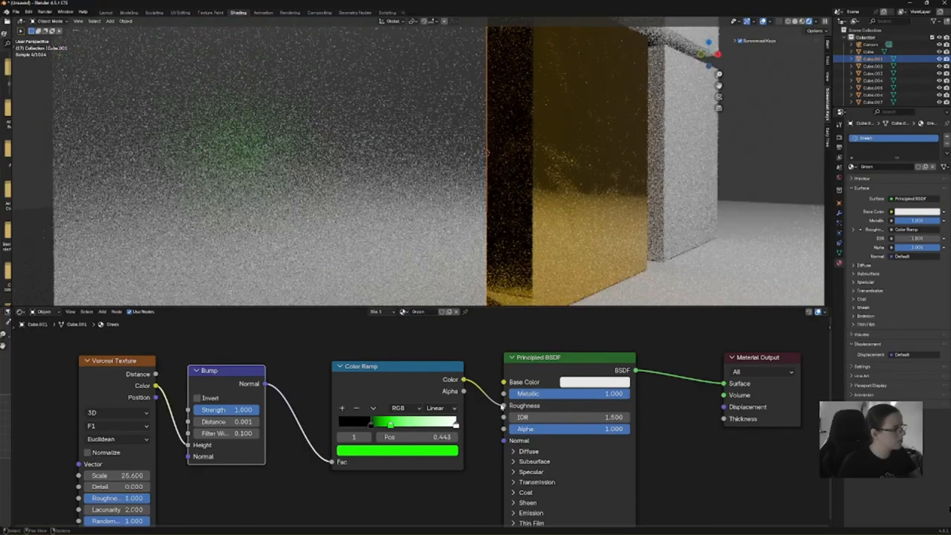
pyautogui.moveTo(392, 427)
pyautogui.mouseDown()
pyautogui.moveTo(425, 427)
pyautogui.moveTo(356, 427)
pyautogui.moveTo(374, 426)
pyautogui.mouseUp()
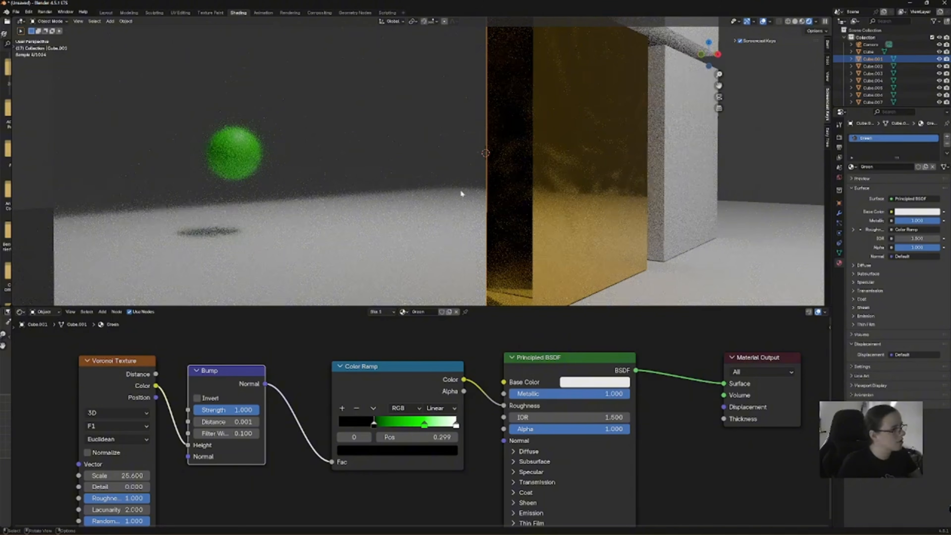
# Set the Voronoi Texture's Scale to 44.3
pyautogui.scroll(-2, 373, 151)
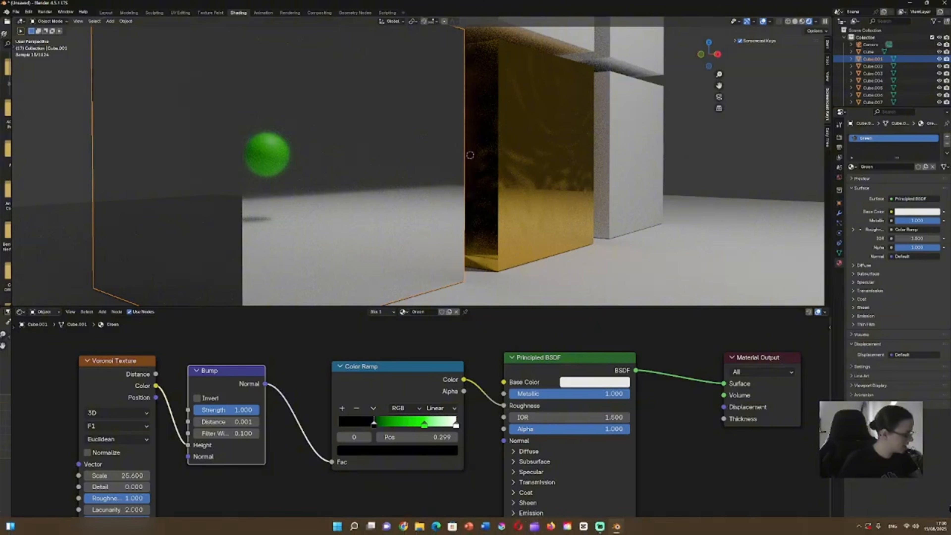
pyautogui.moveTo(145, 482); pyautogui.dragTo(256, 482)
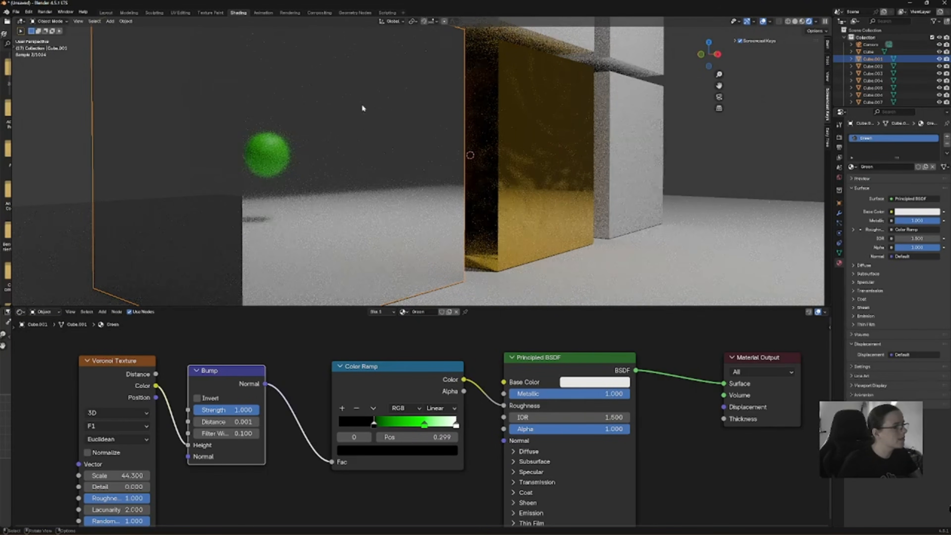
# Change the Principled BSDF's Base Color to a light green
pyautogui.moveTo(421, 153); pyautogui.dragTo(398, 151, button='middle')
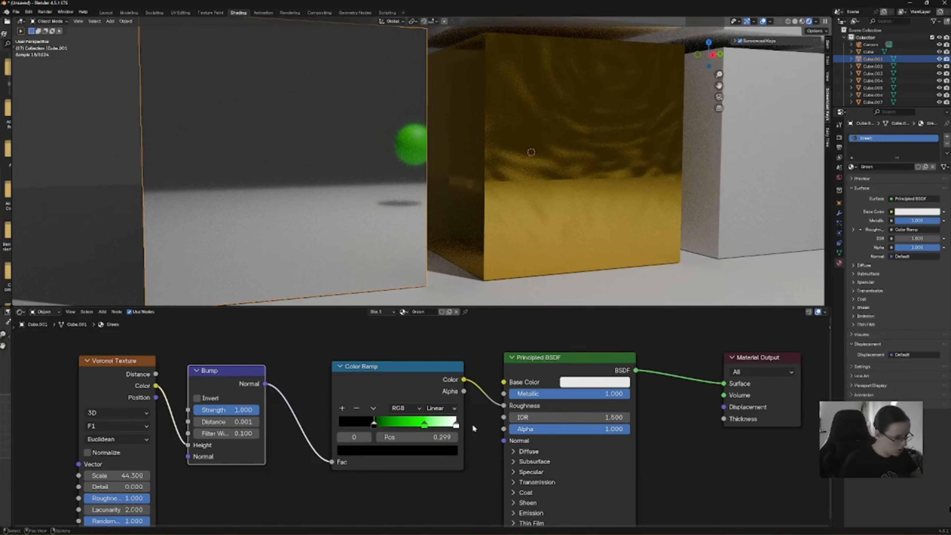
pyautogui.scroll(-2, 654, 115)
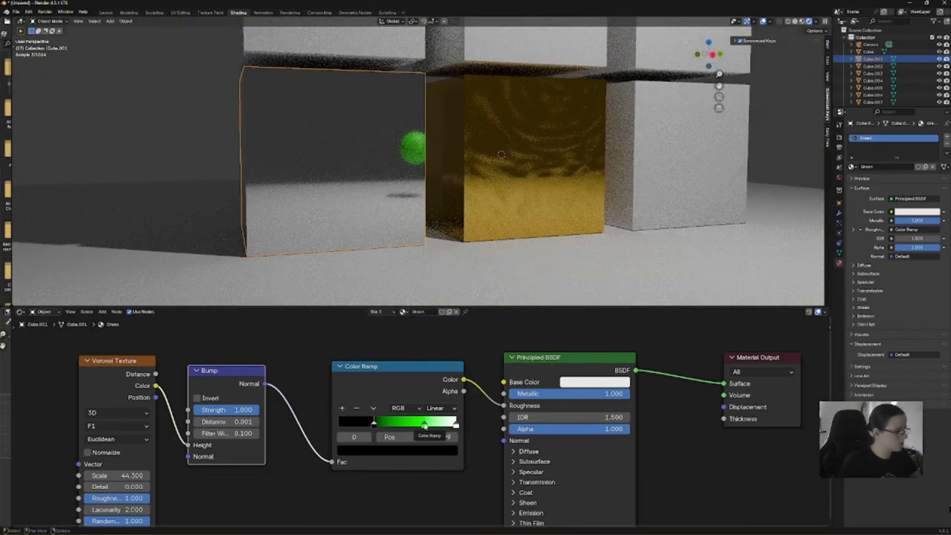
pyautogui.click(595, 382)
pyautogui.moveTo(601, 252); pyautogui.dragTo(589, 227)
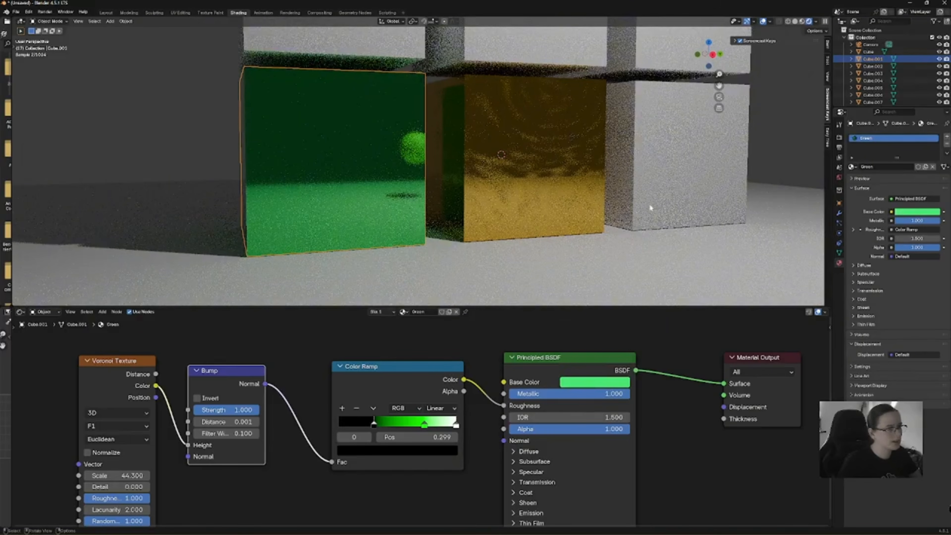
# Select the gold cube to examine its material's node setup
pyautogui.moveTo(722, 186); pyautogui.dragTo(708, 168, button='middle')
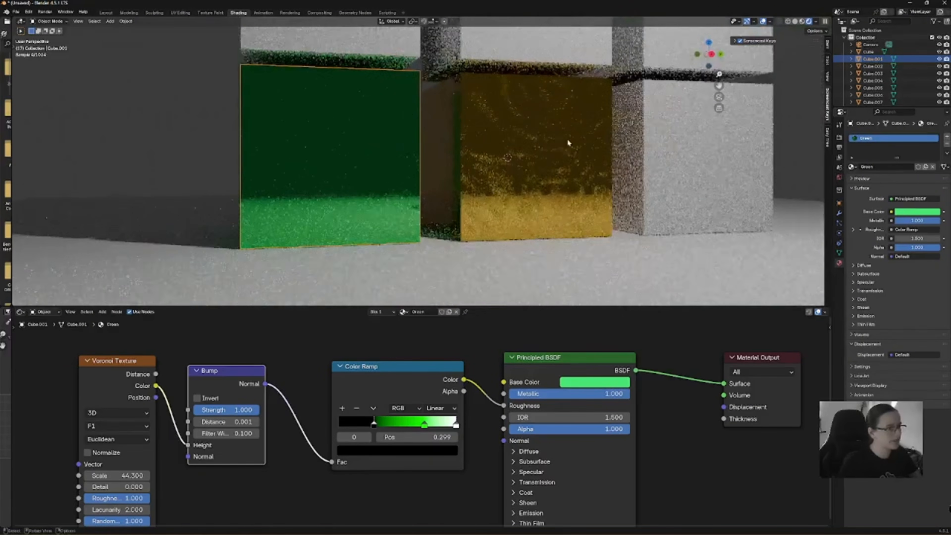
pyautogui.click(537, 133)
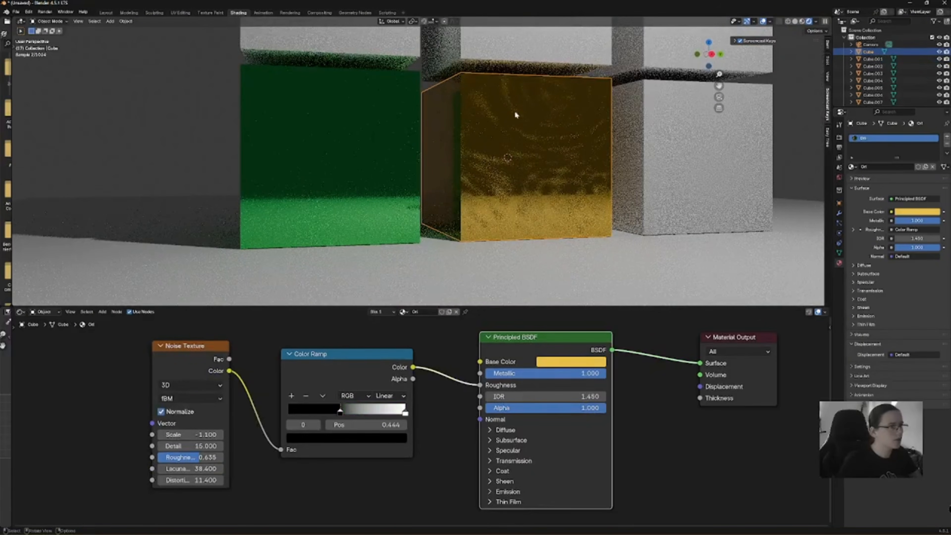